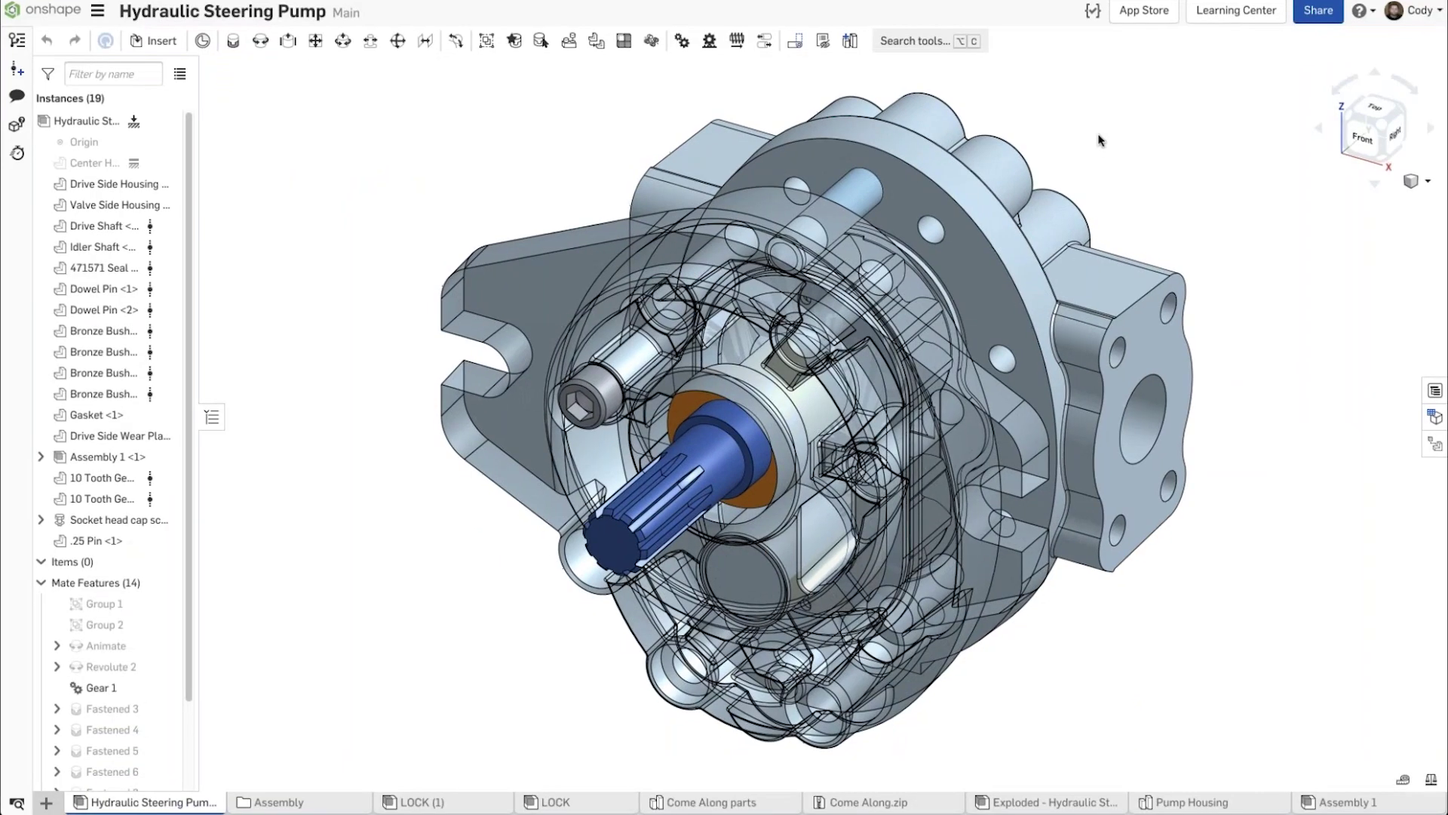
- Scroll past the '#1 Share' slide to reach the Hydraulic Steering Pump assembly in Onshape
scroll(1099, 140, down, 1)
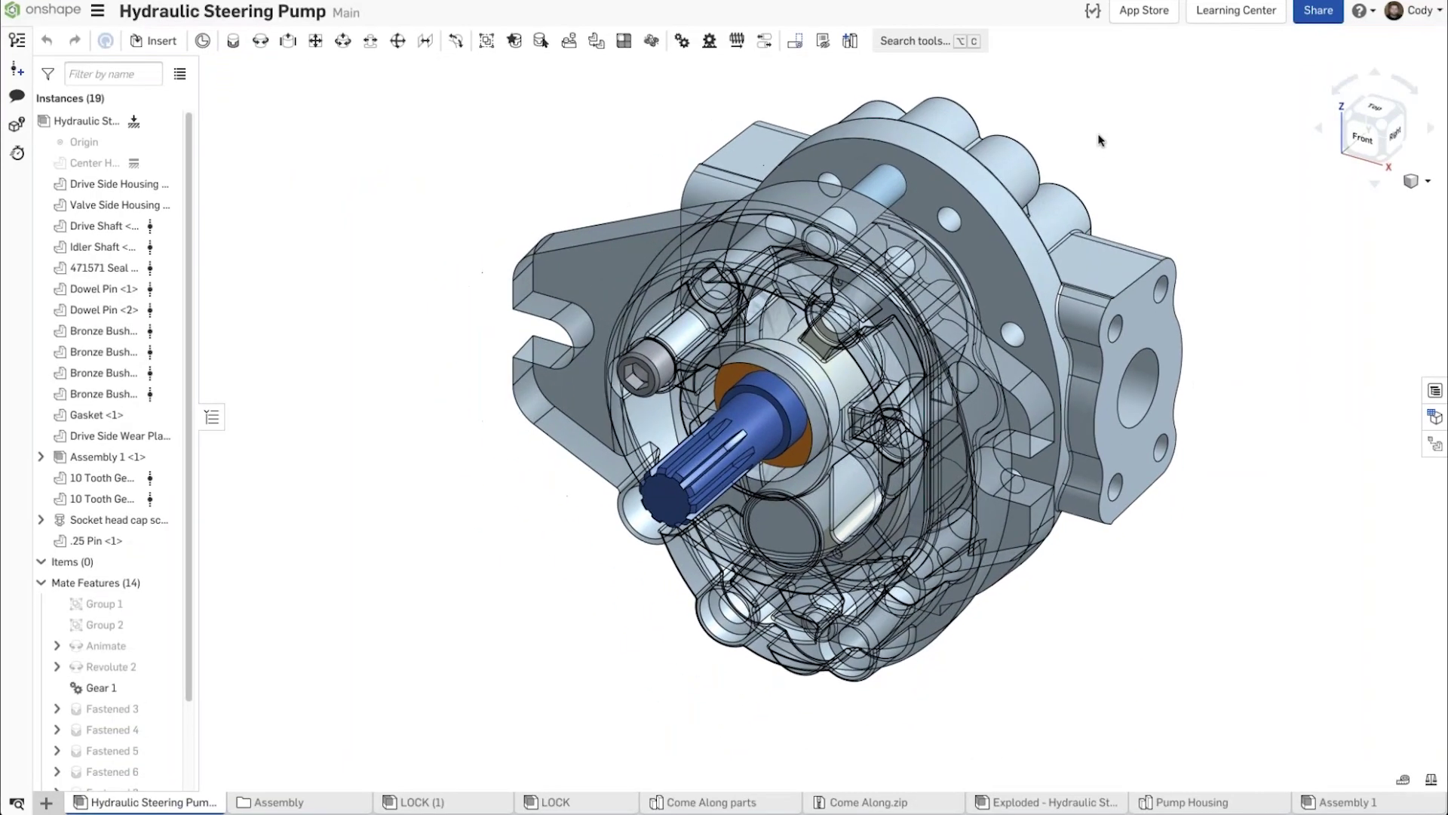
- Open the Share settings for the Hydraulic Steering Pump document
click(1309, 20)
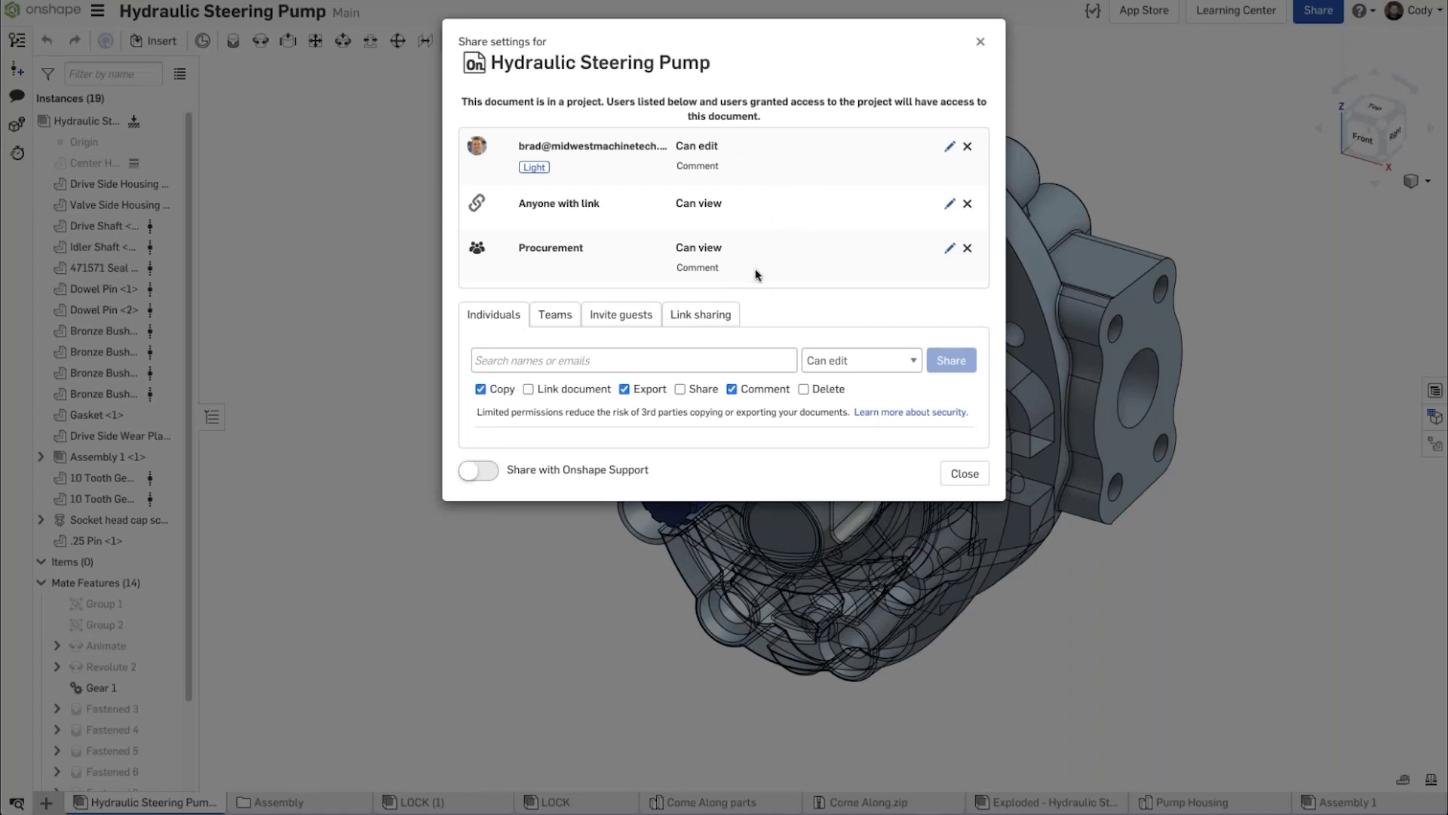
- Search the colleague's name in Individuals, select the matching suggestion, and review the permission choices
click(685, 367)
text(neil)
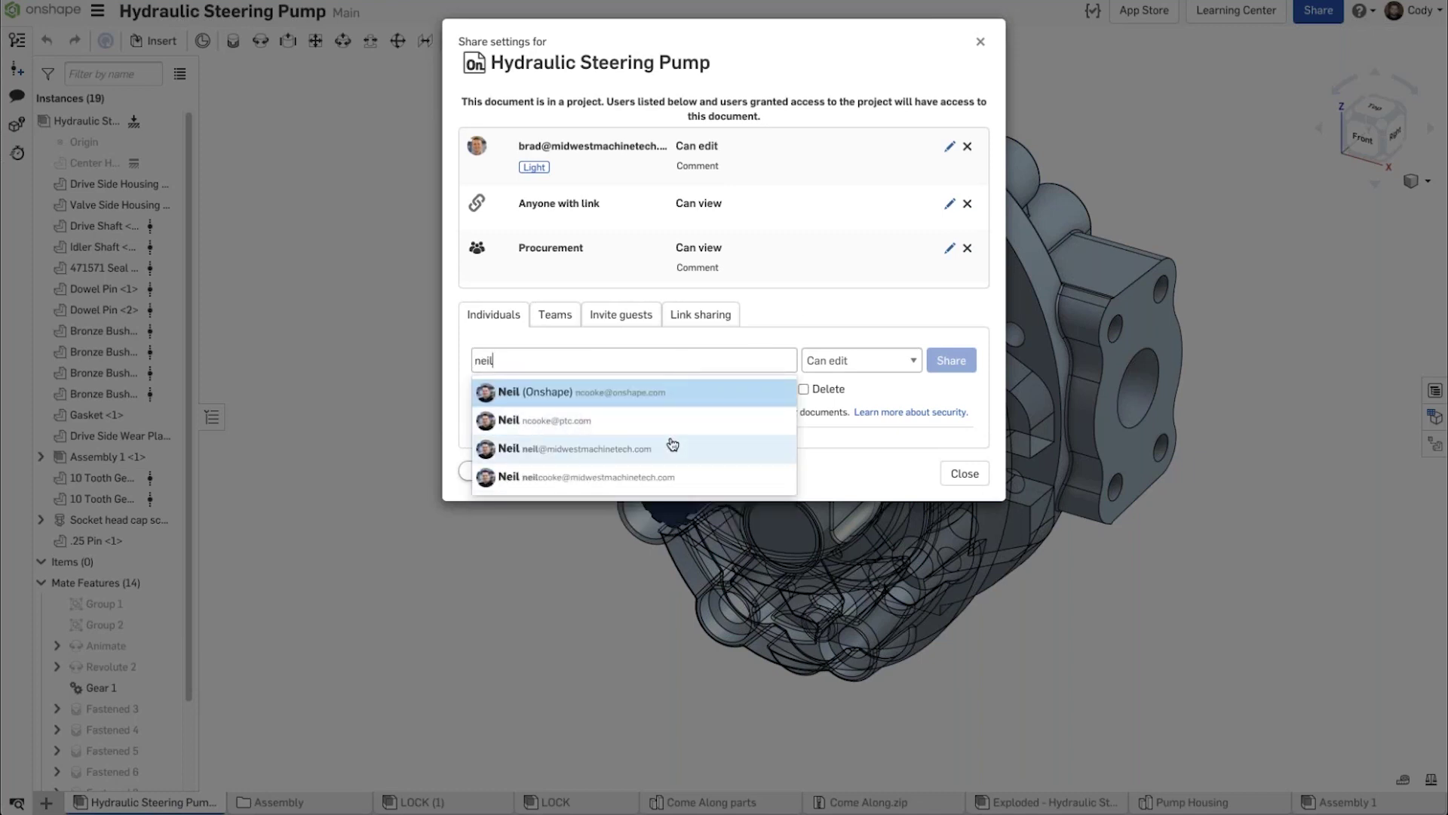
click(673, 448)
click(740, 338)
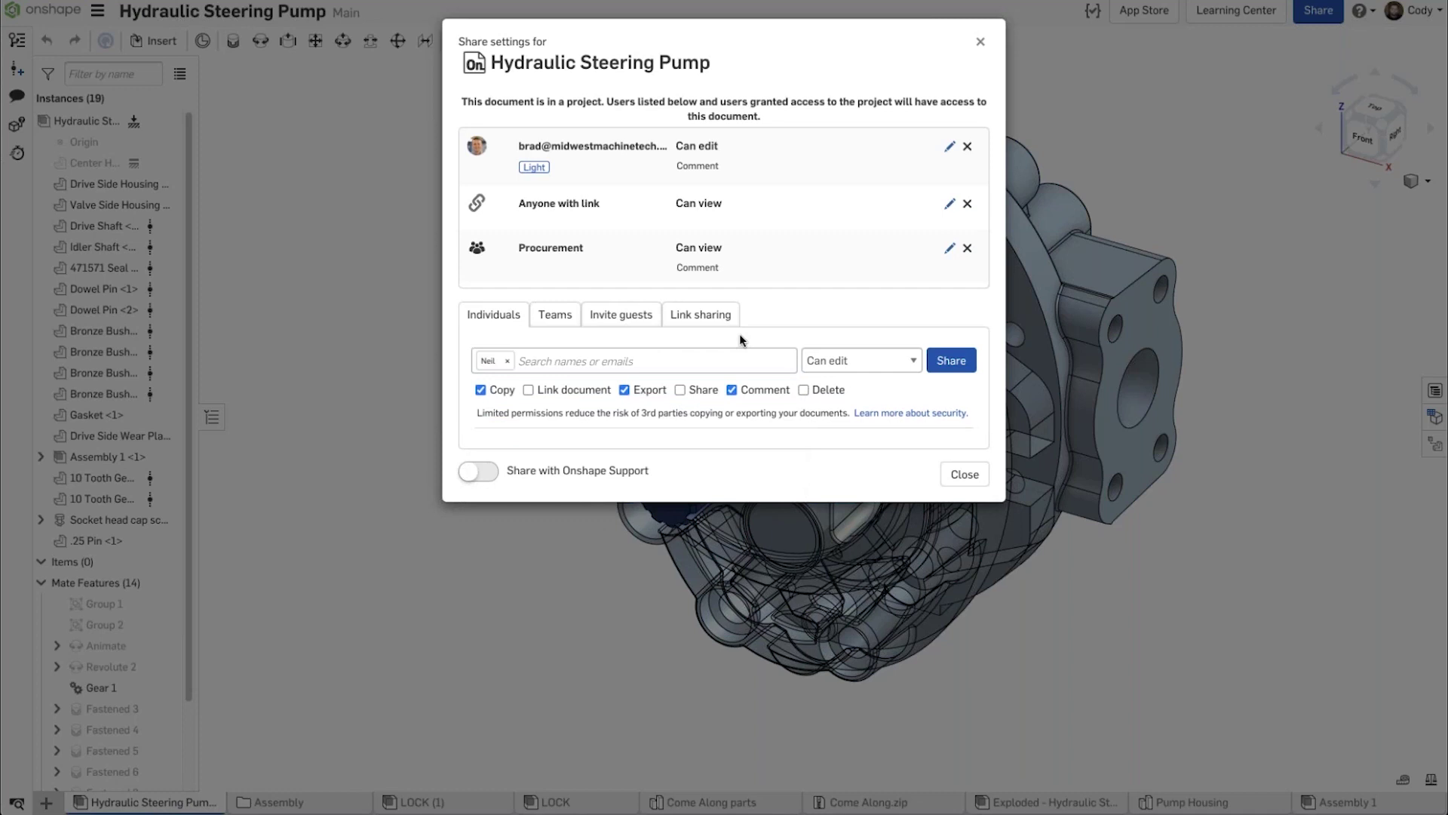
click(859, 363)
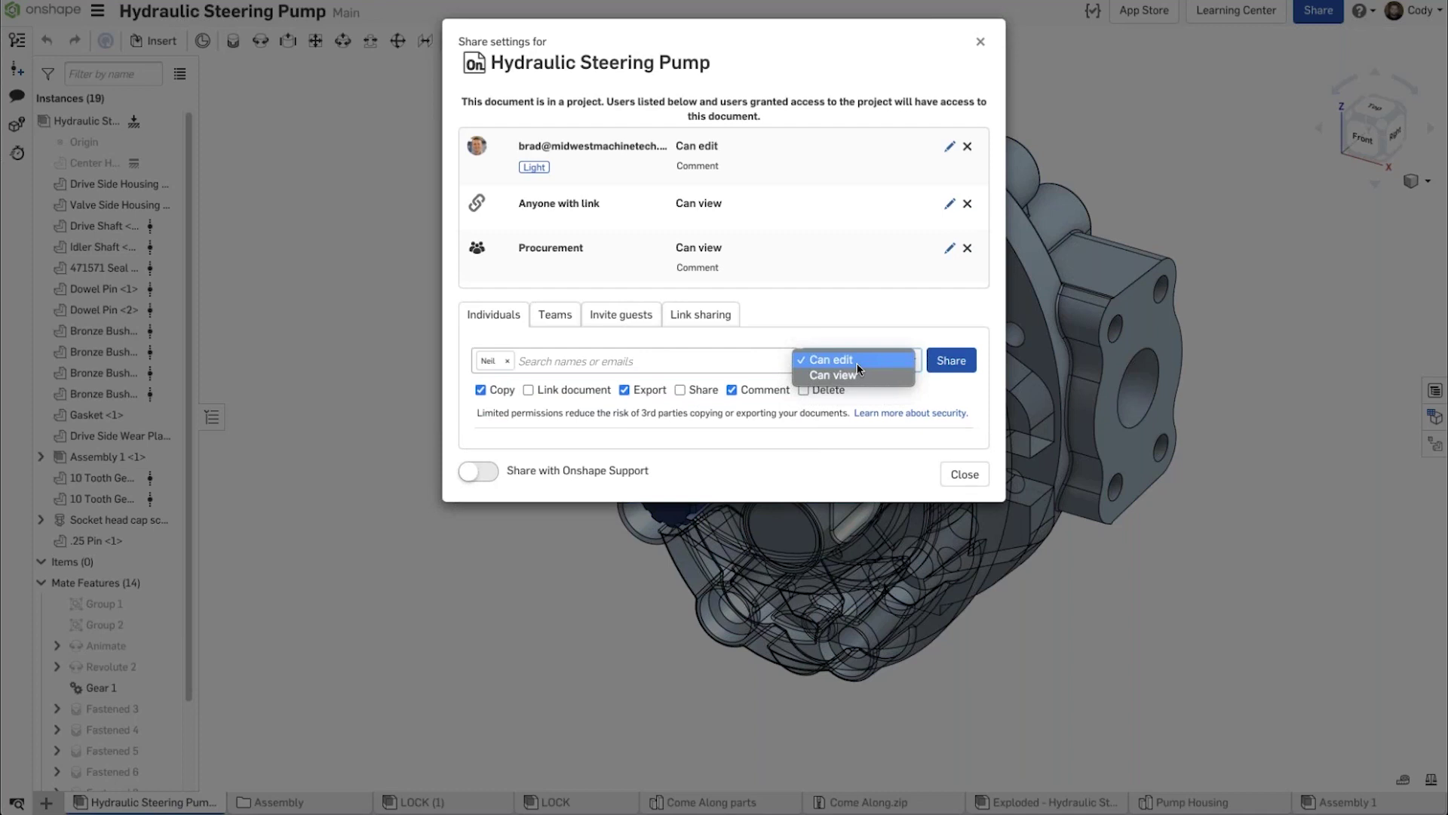
click(877, 353)
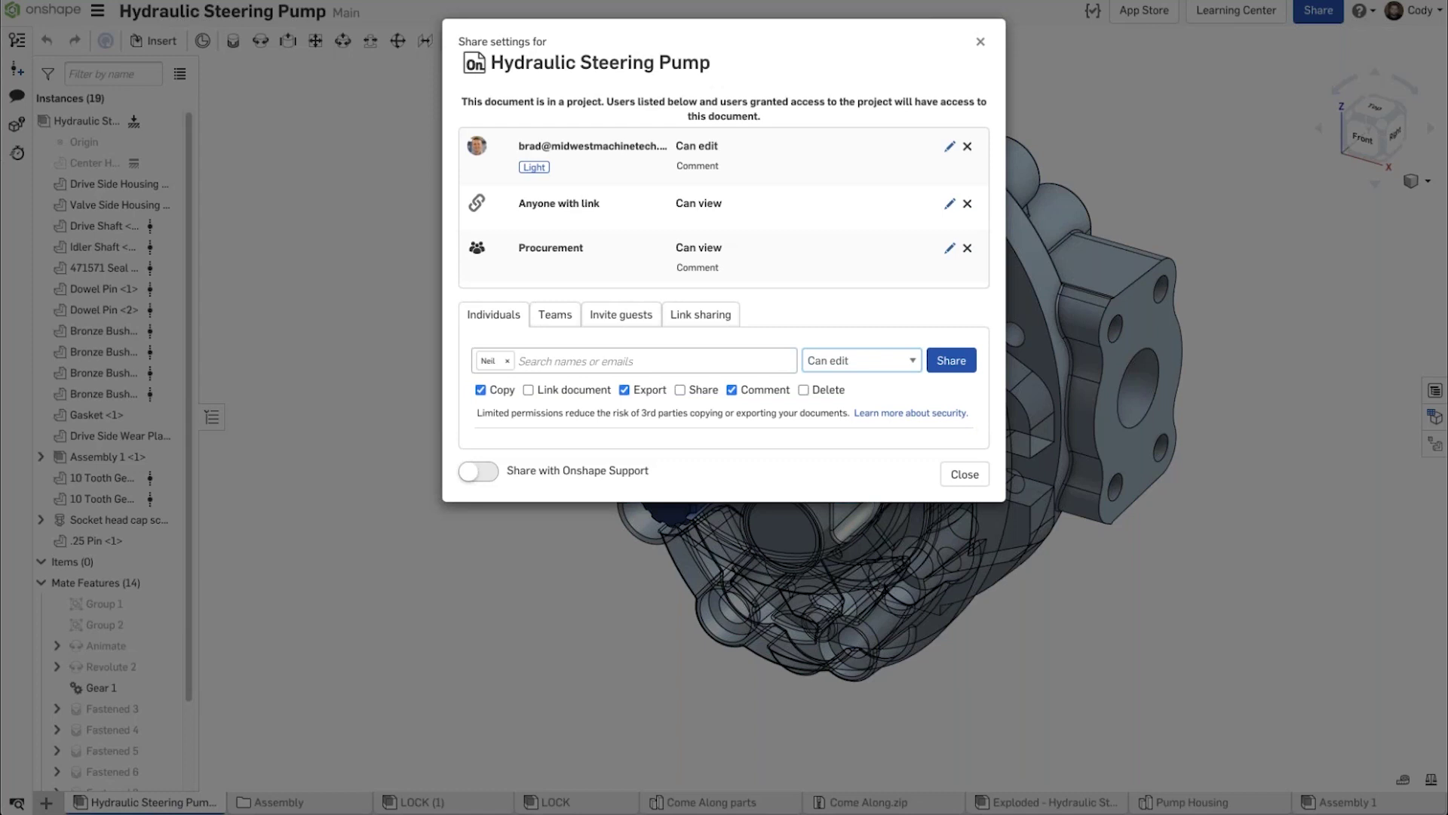
click(864, 362)
- Switch the colleague to Can view and back to Can edit with Export, Share, Comment, then share
click(862, 368)
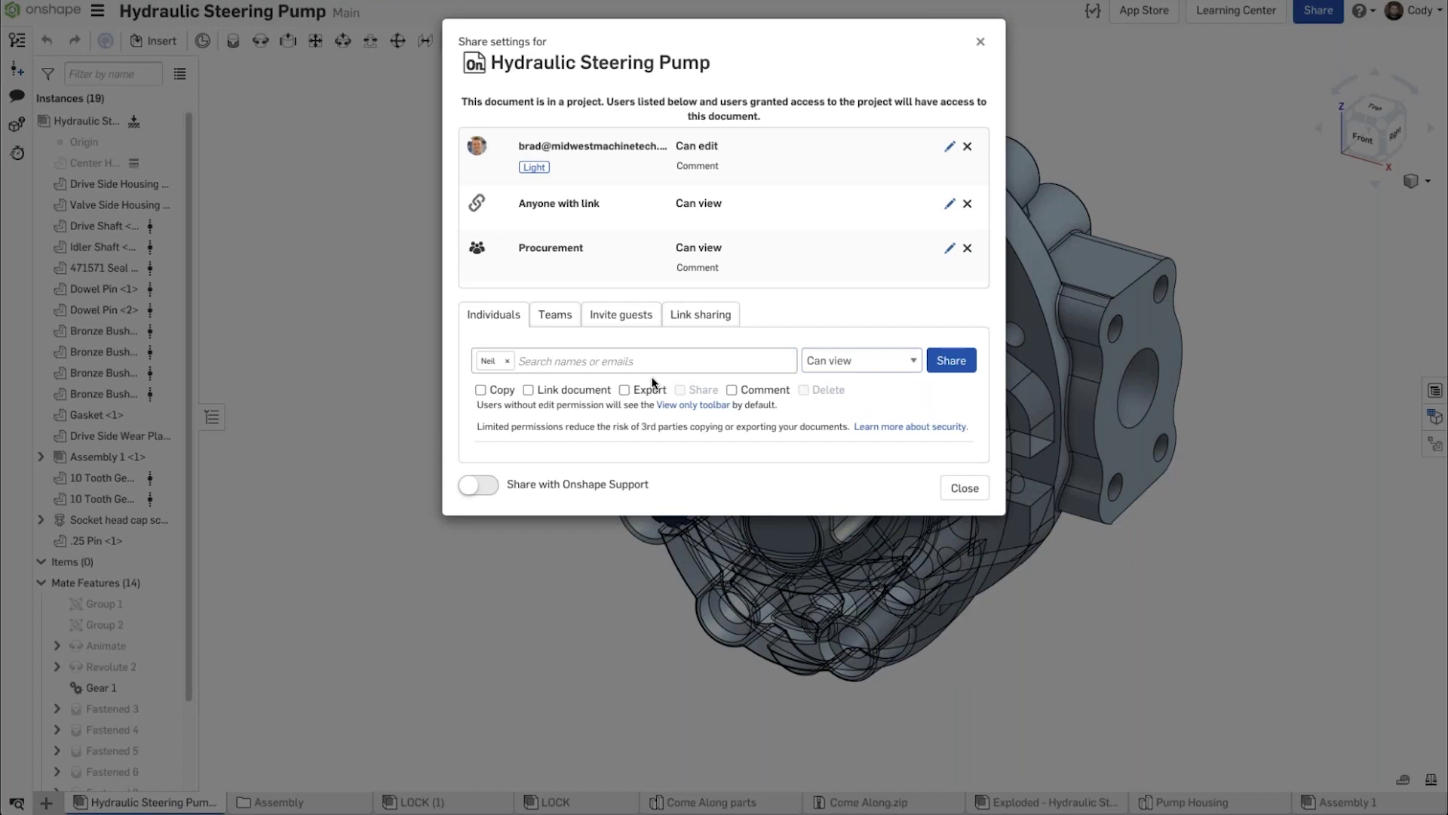
click(837, 361)
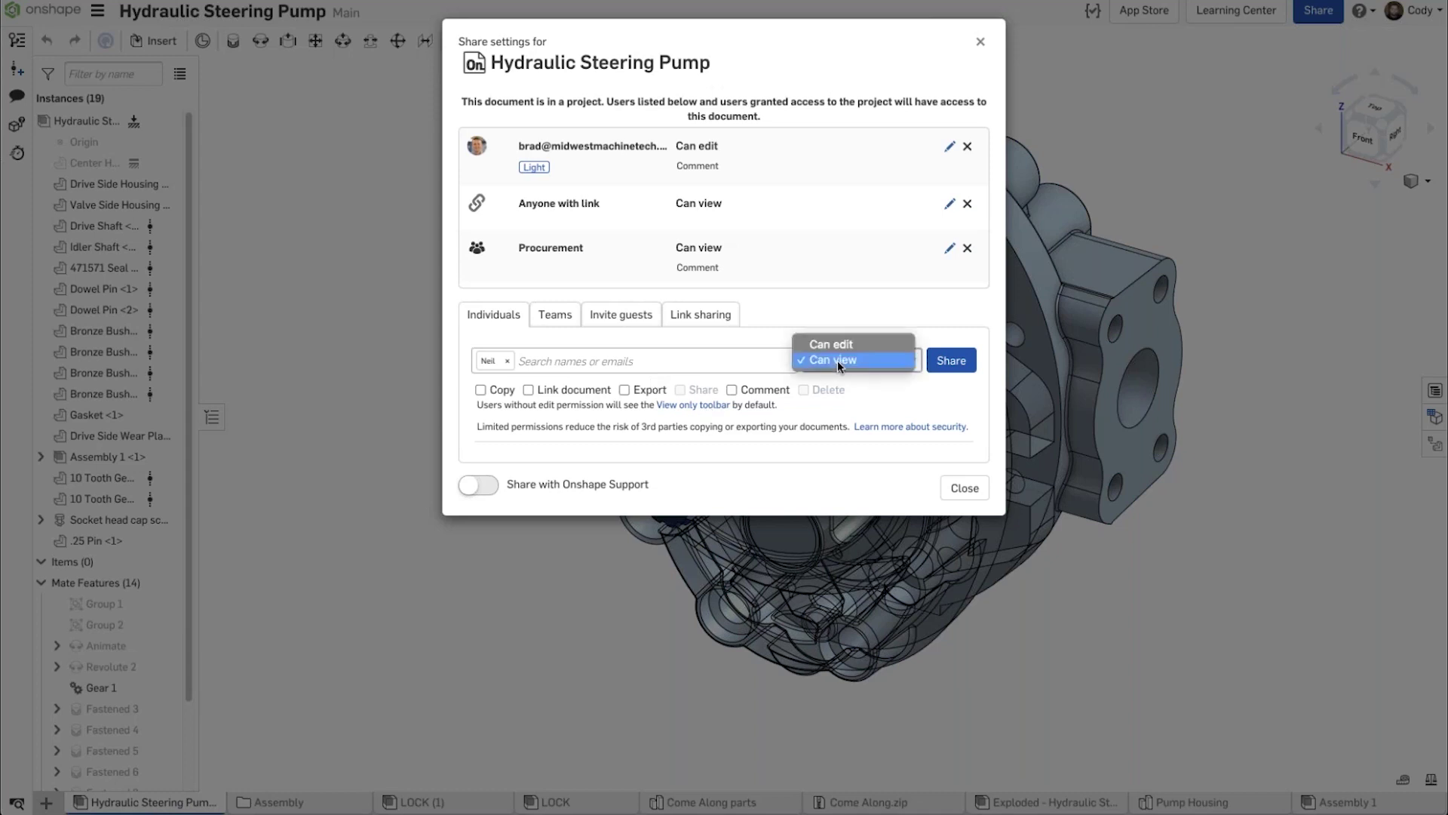
click(837, 345)
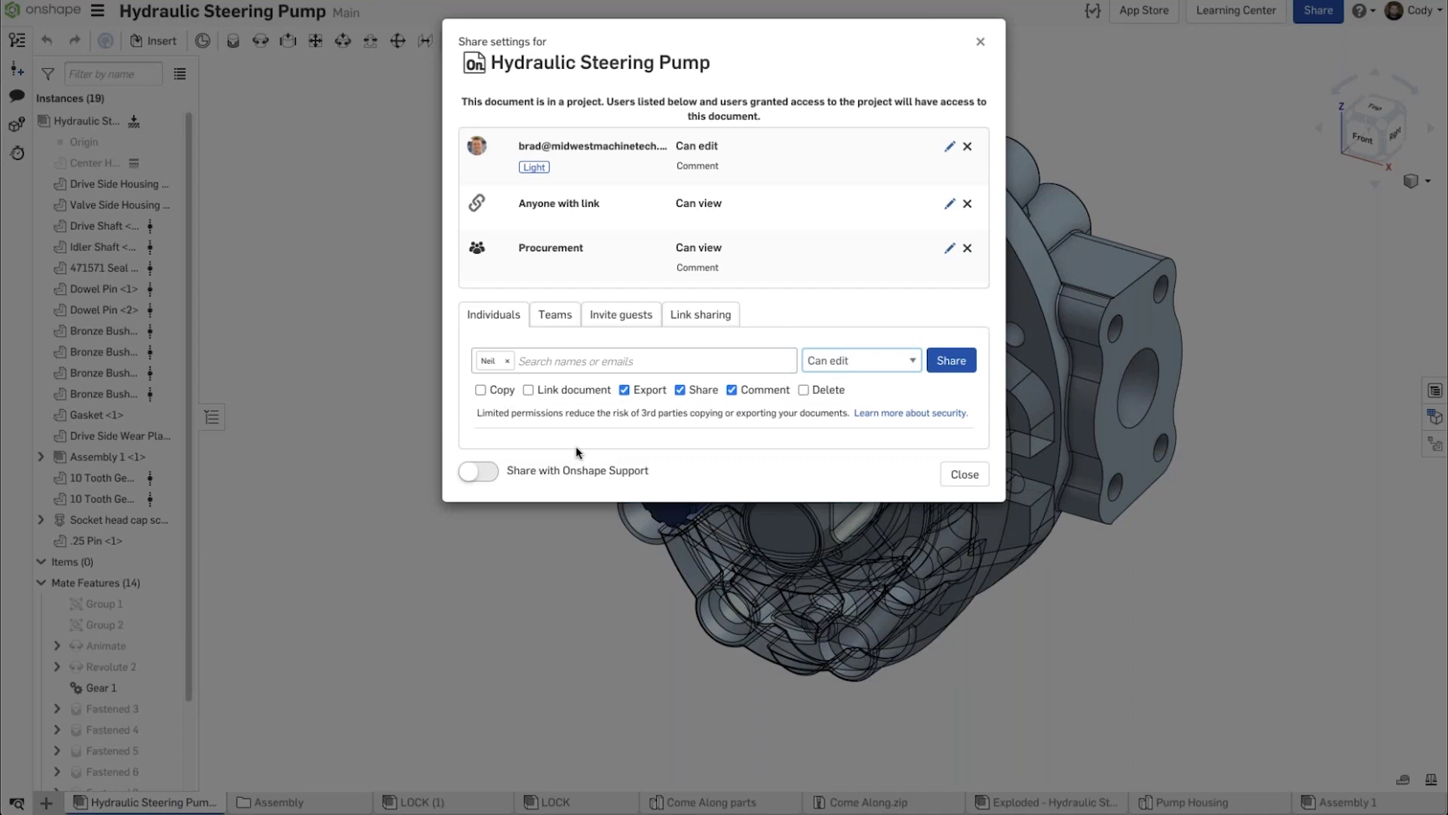
click(963, 368)
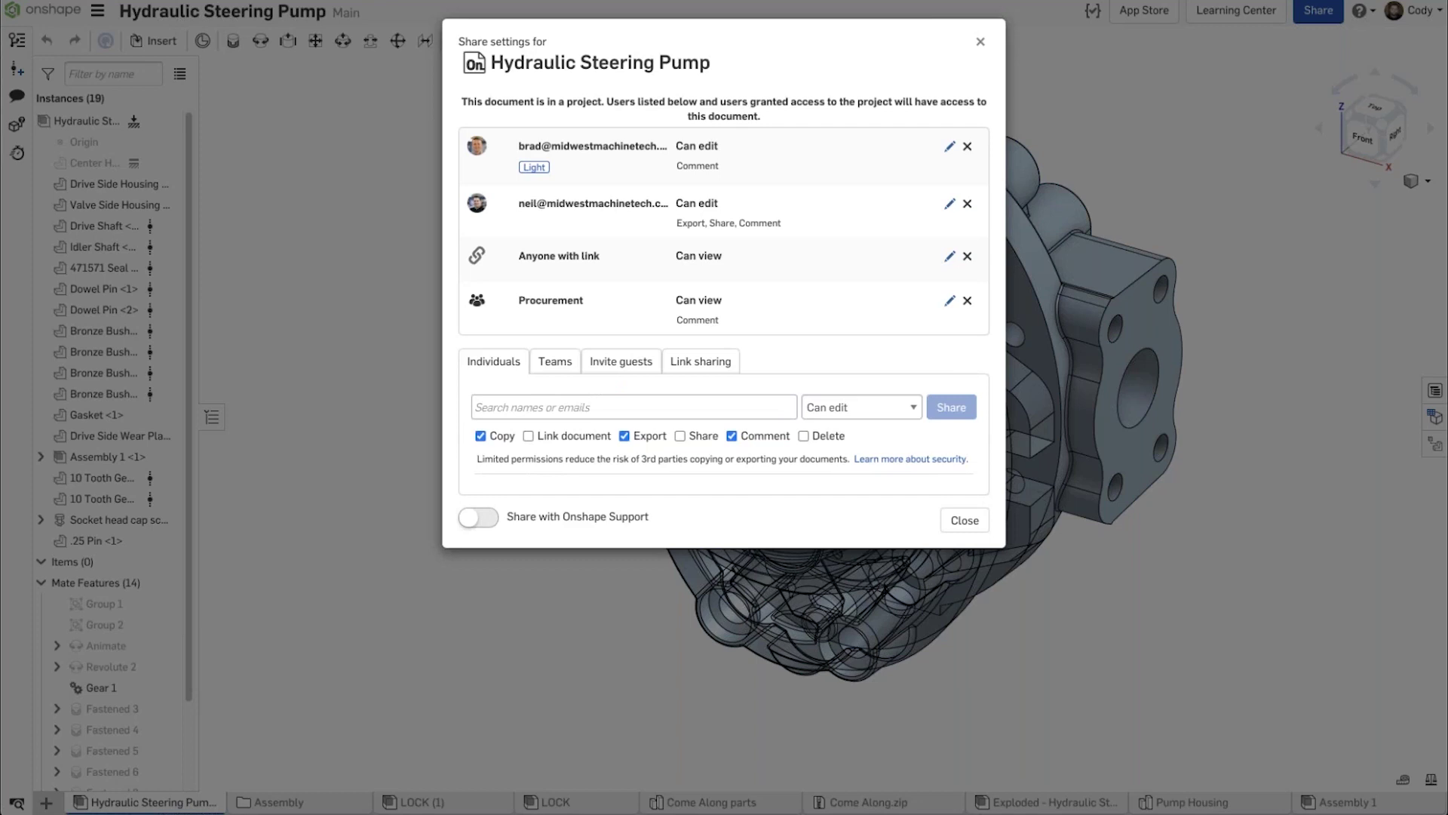
- Close the Share settings dialog now that the colleague is on the access list
click(969, 520)
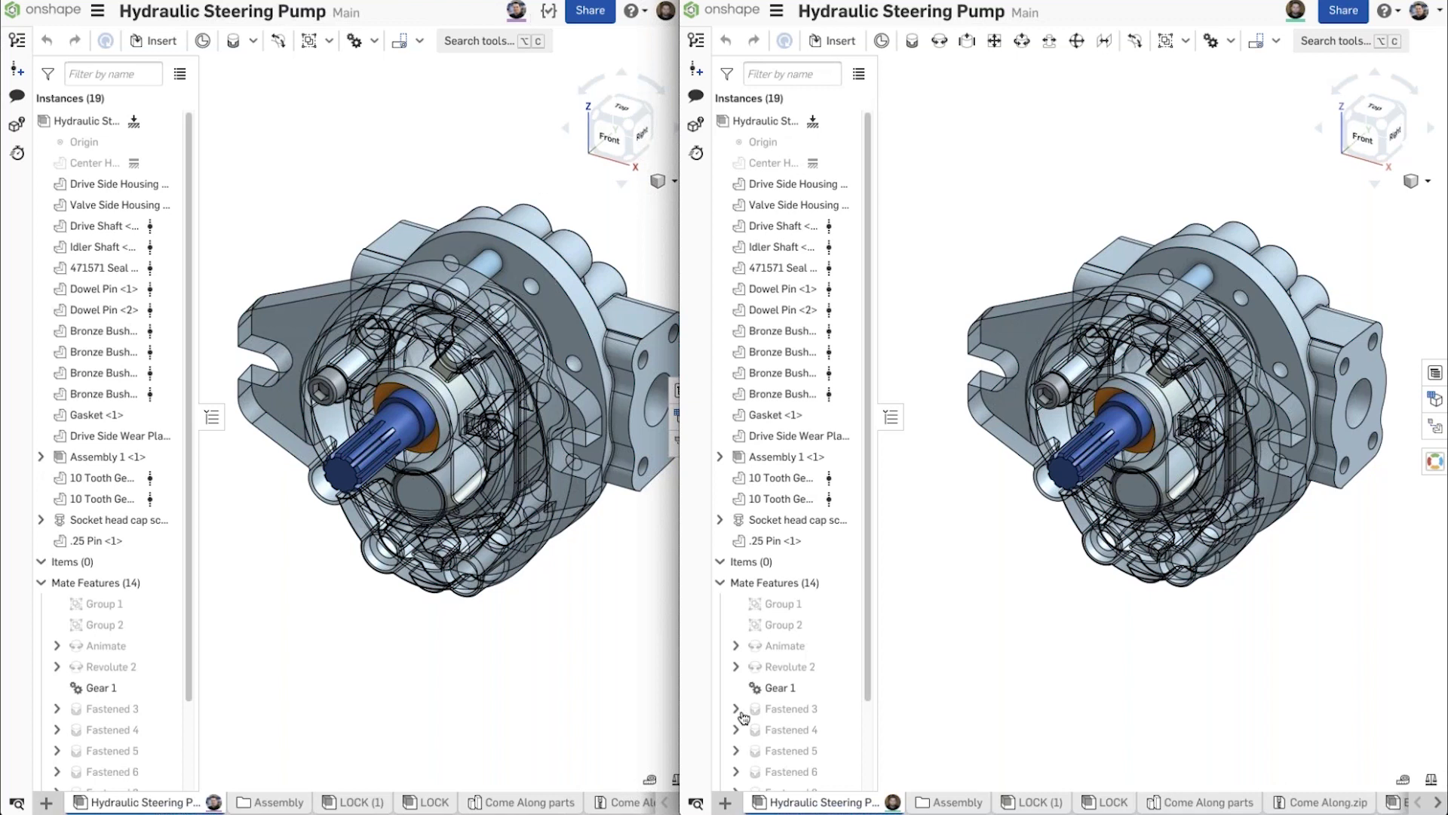
- Open the Pump Housing Part Studio tab in the right window, then in the left window
click(1437, 803)
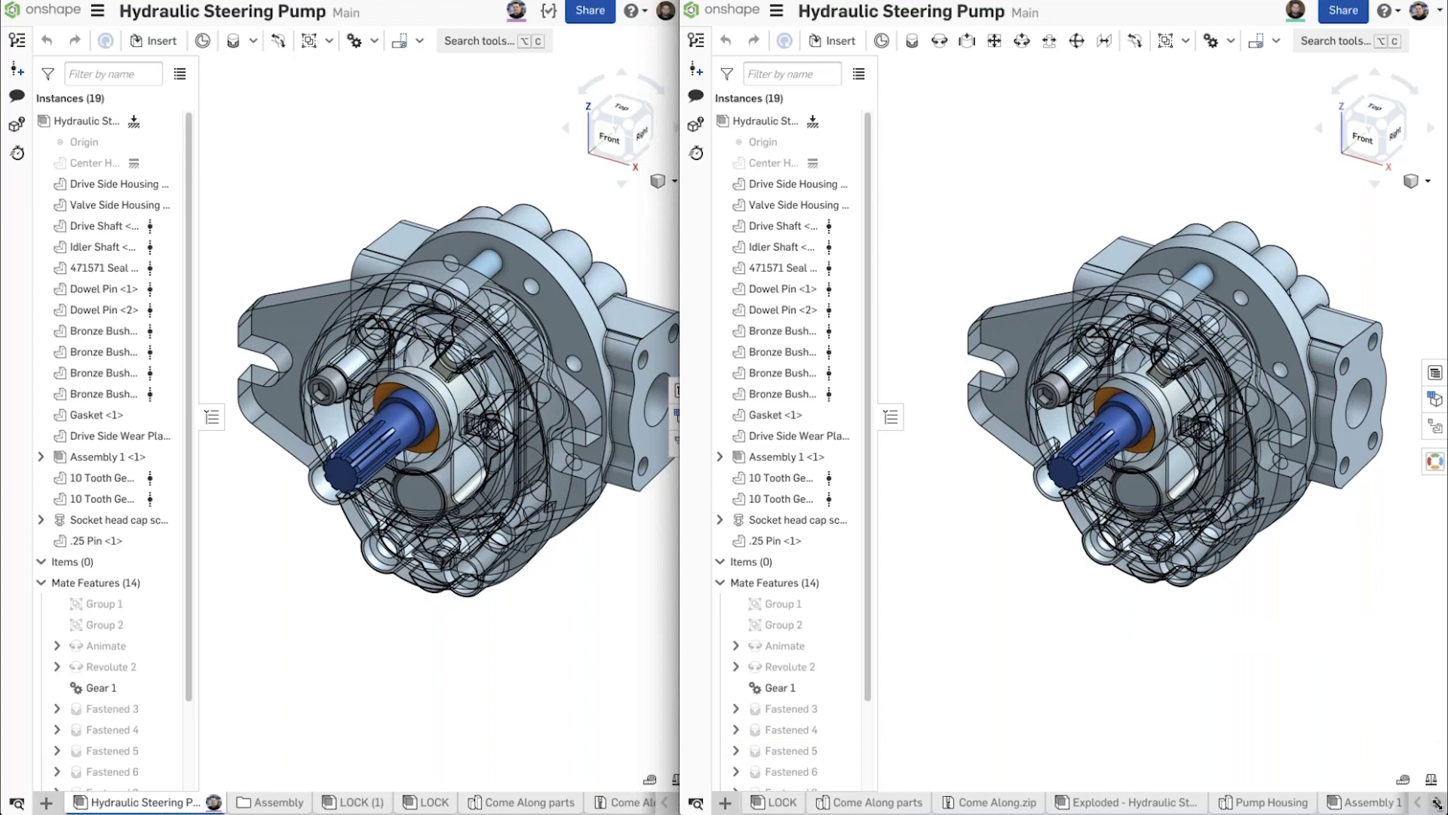
click(1283, 803)
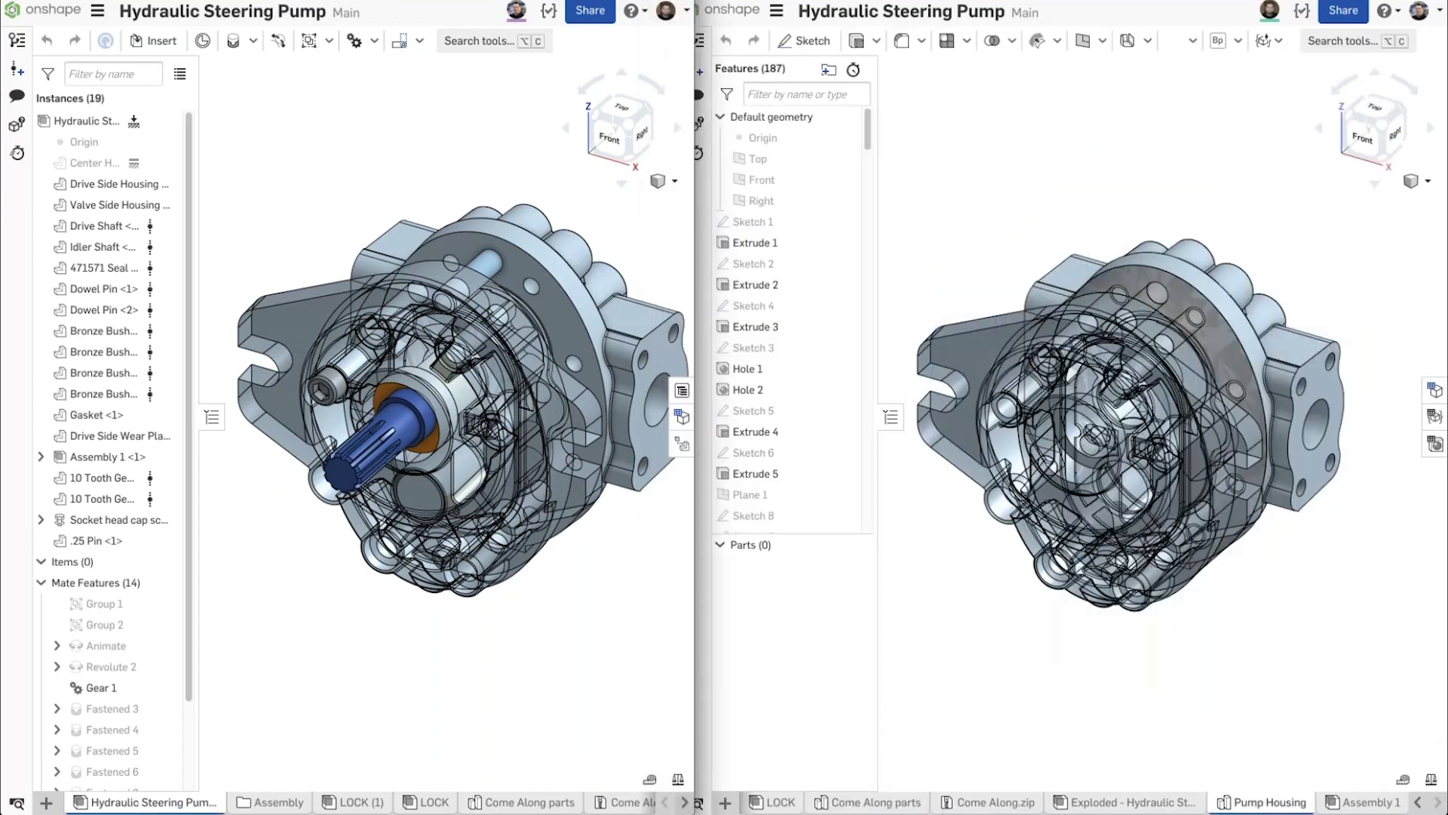
scroll(491, 801, right, 3)
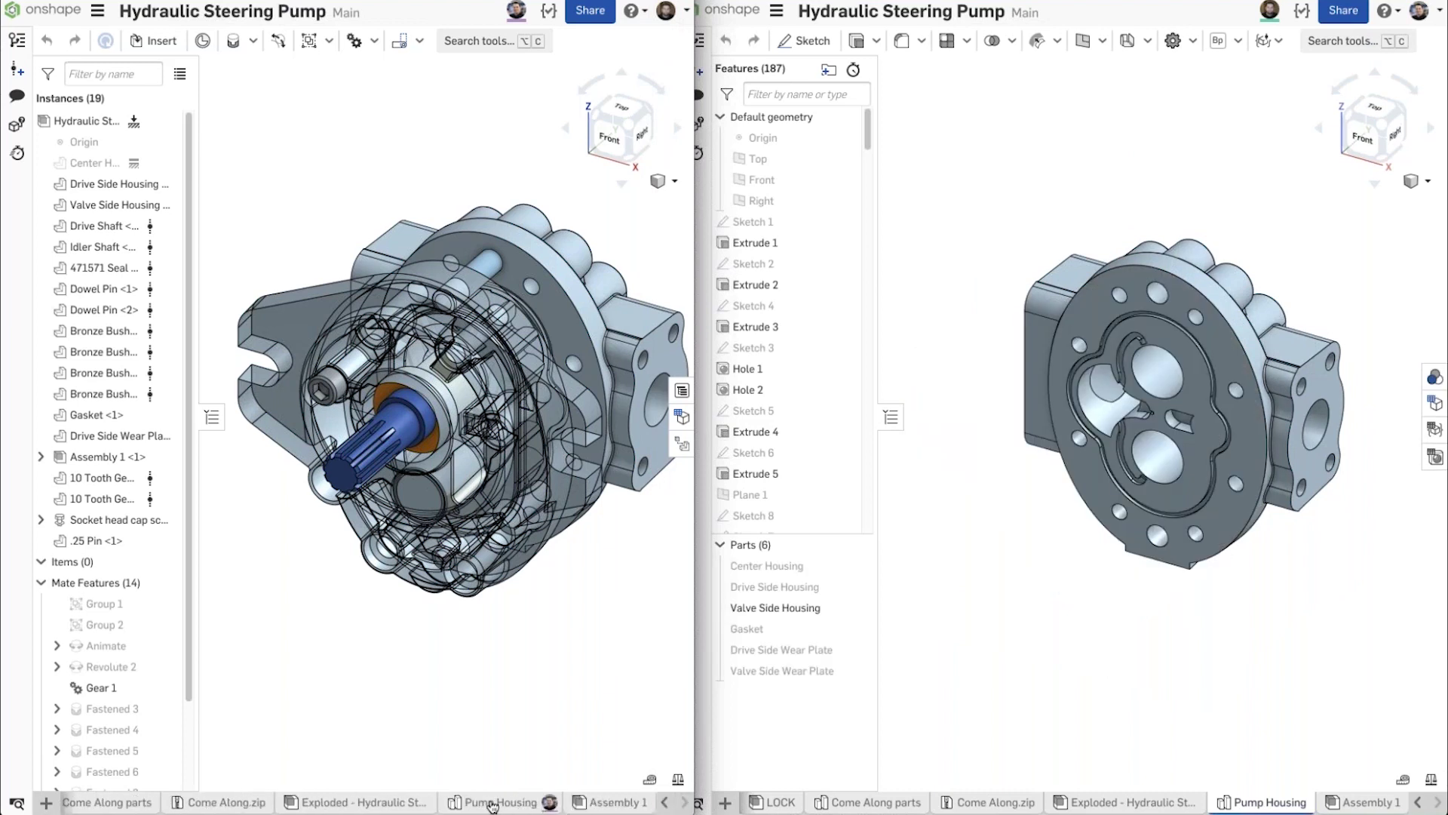
mouse_move(491, 806)
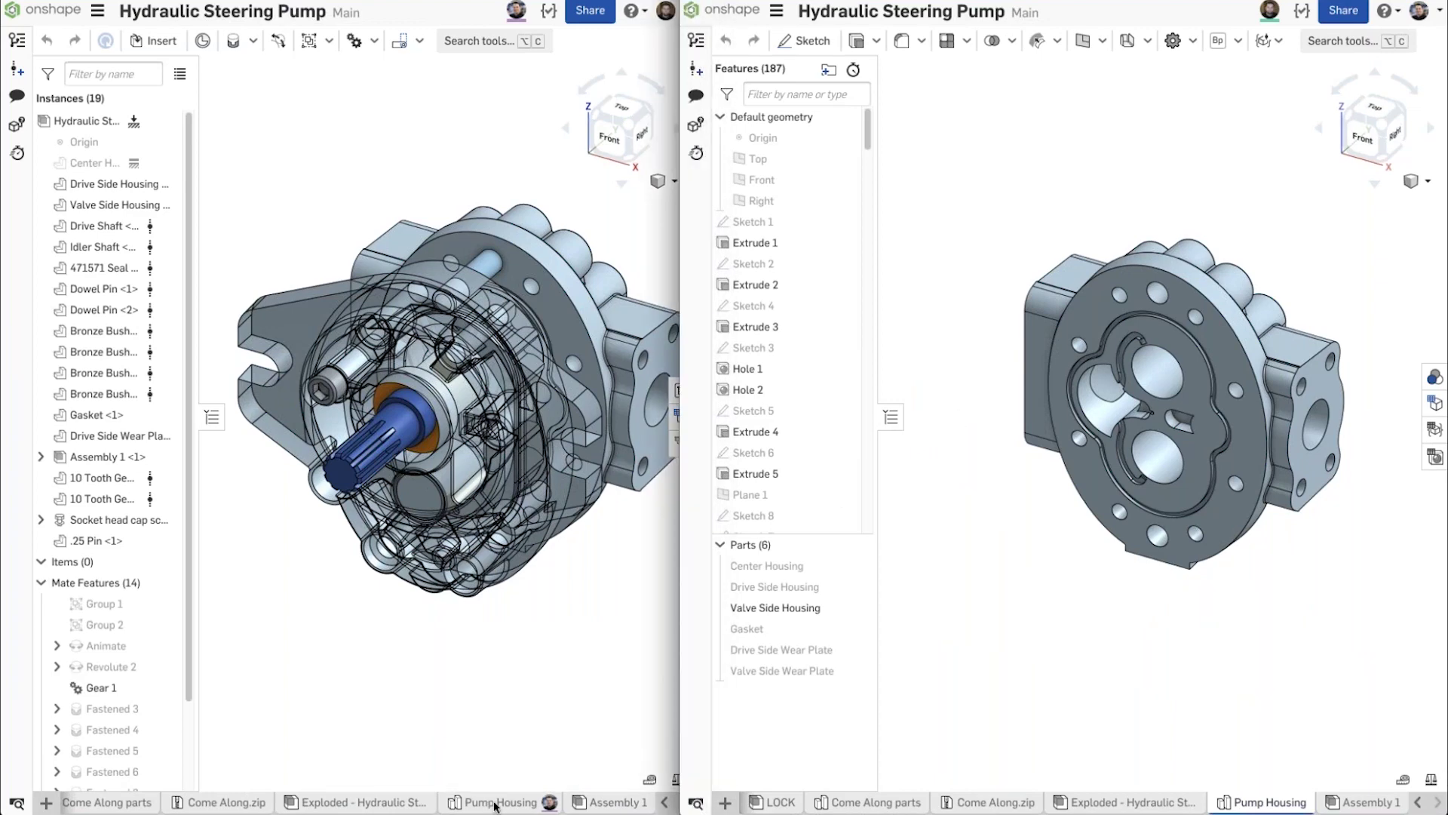
click(495, 804)
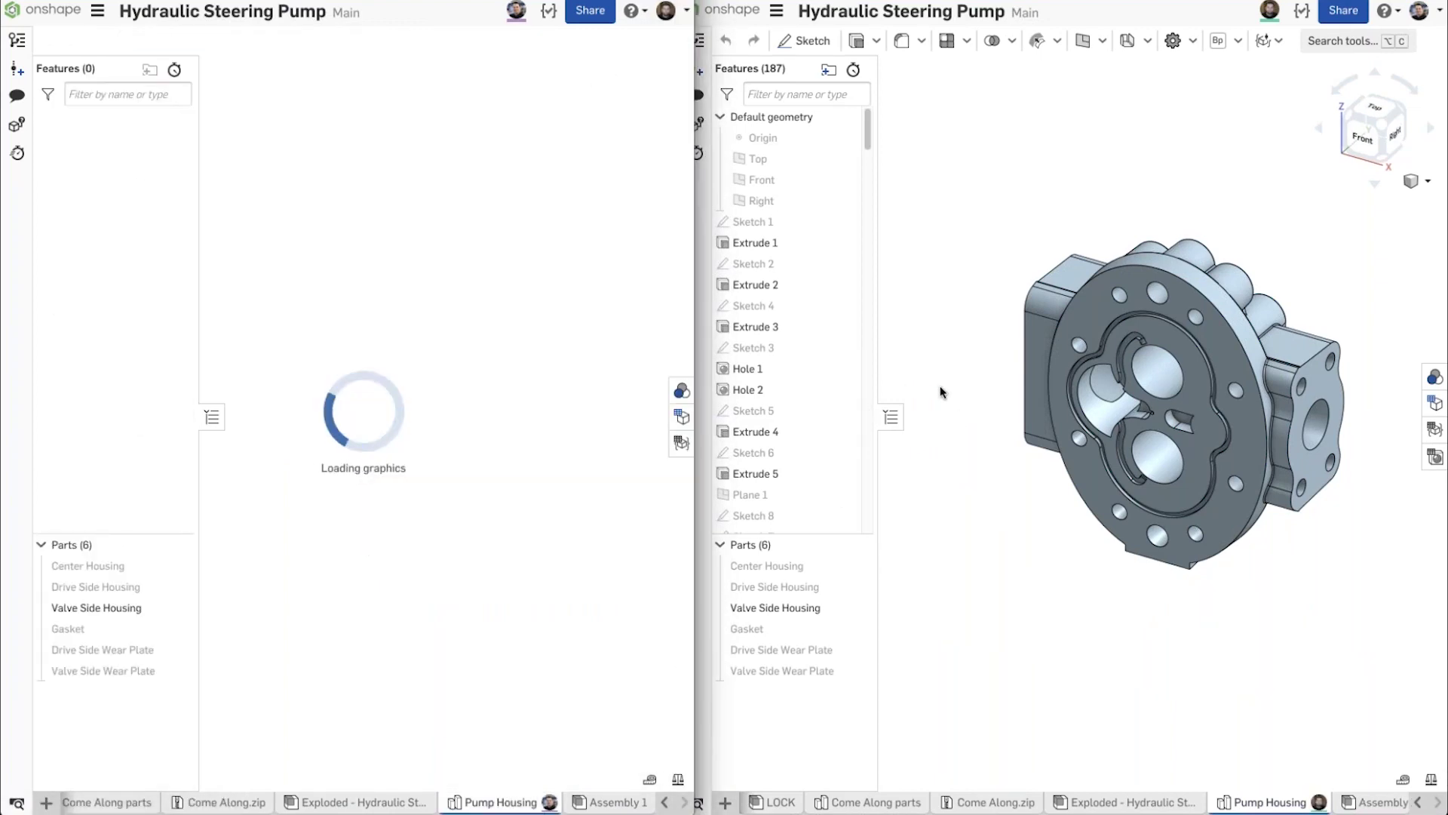
right_click(793, 245)
click(813, 273)
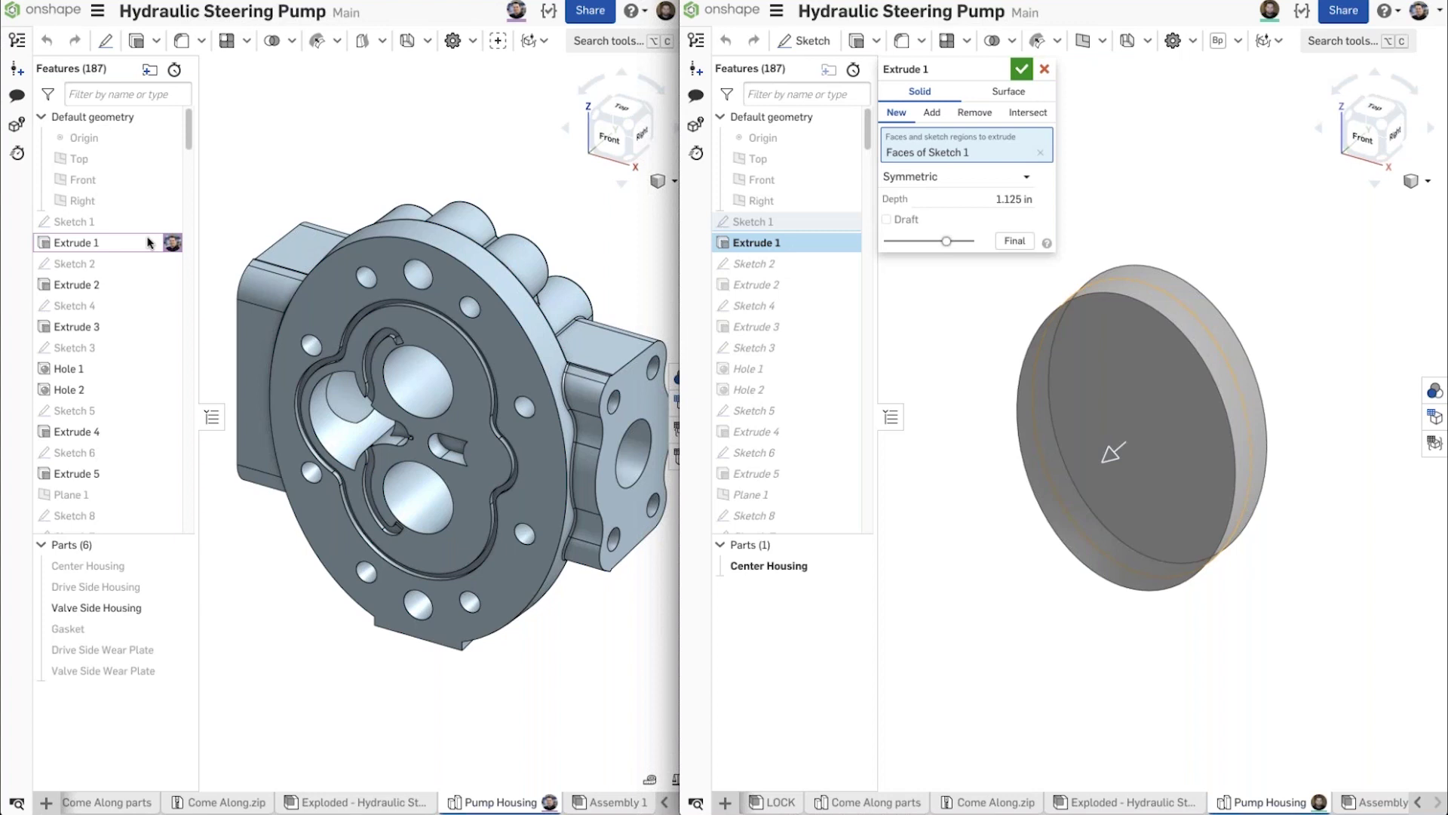
click(1022, 70)
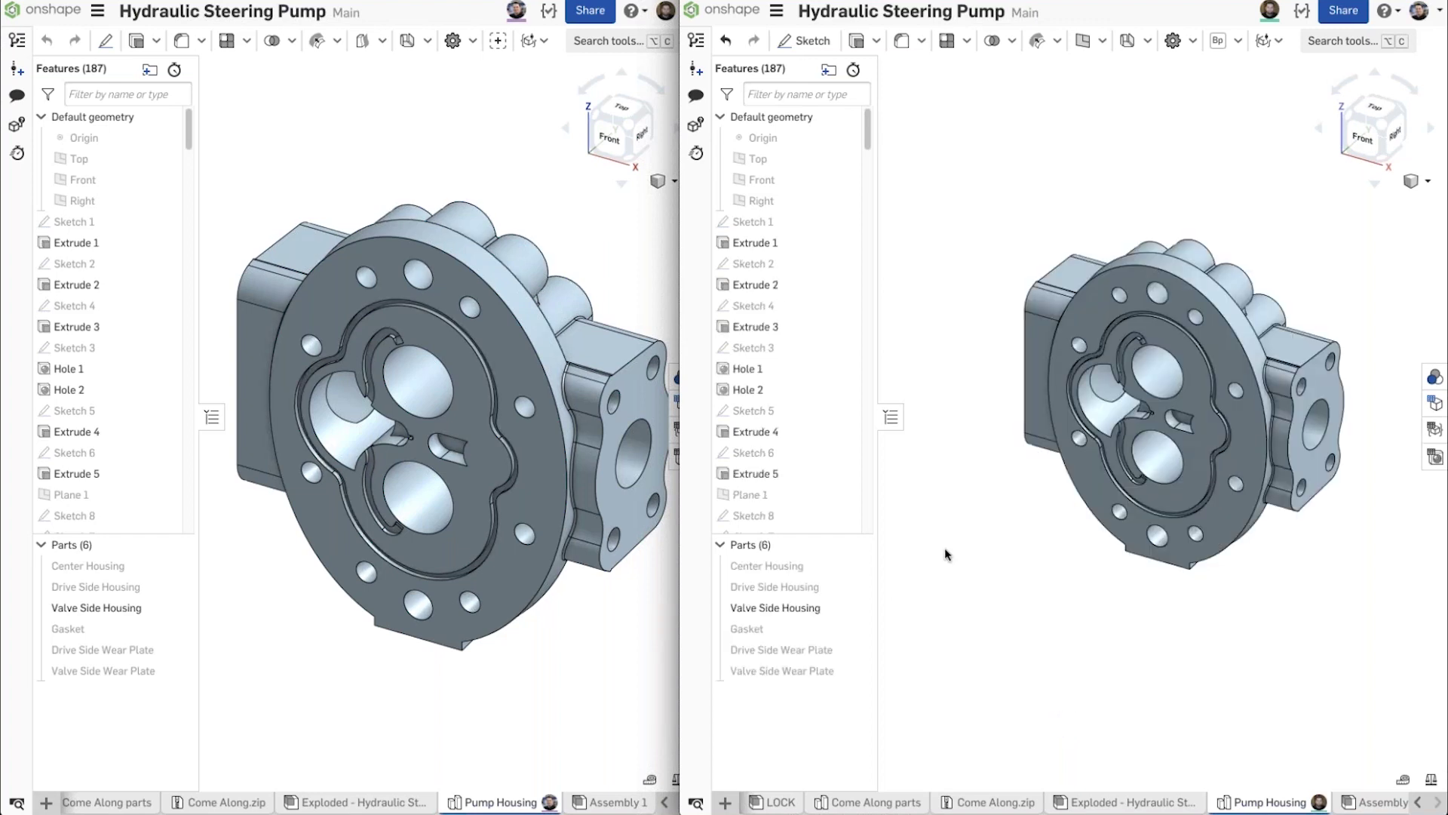
- Give the Valve Side Housing part the dark blue 3B61B4 appearance
right_click(808, 606)
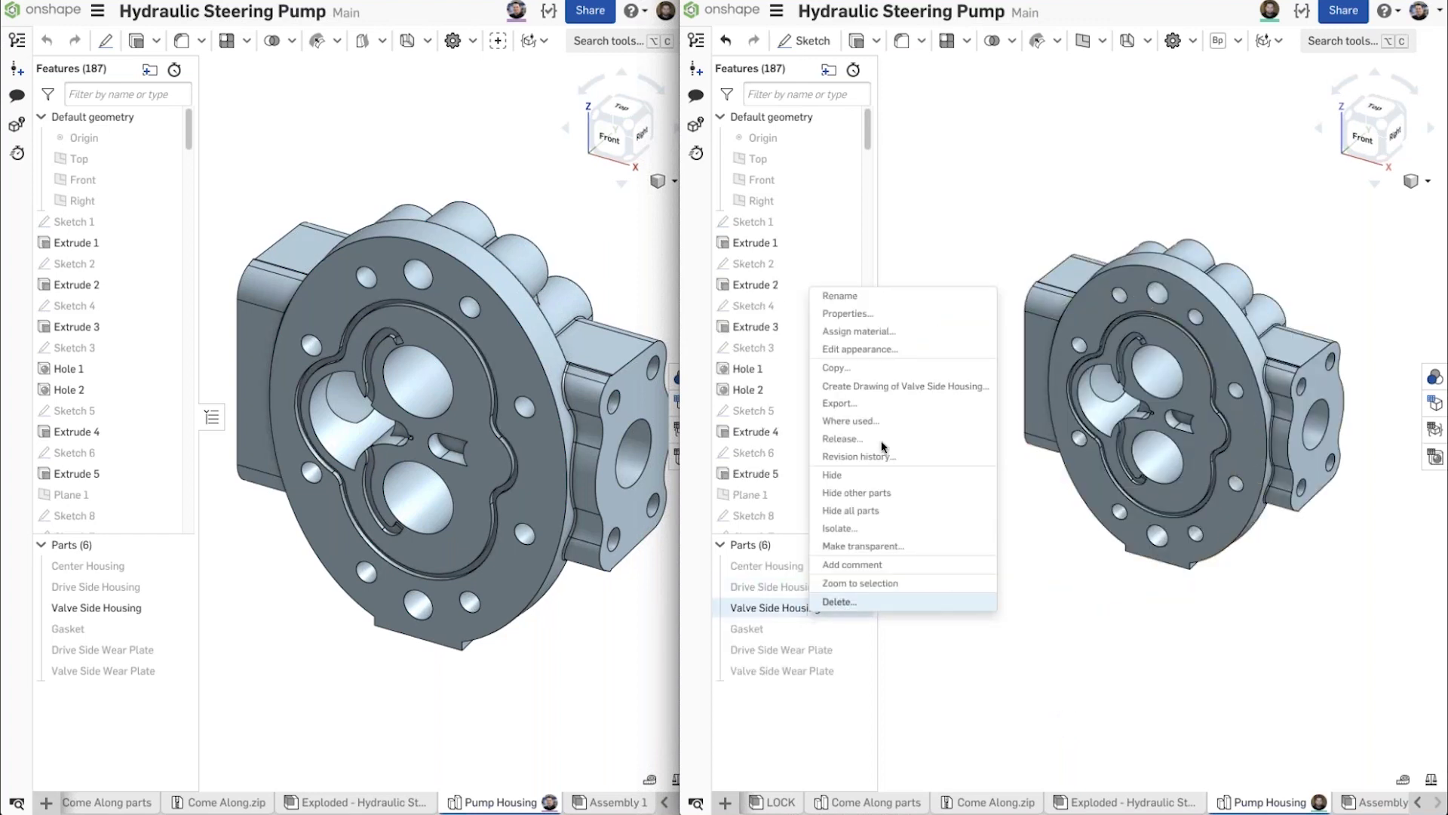
click(858, 350)
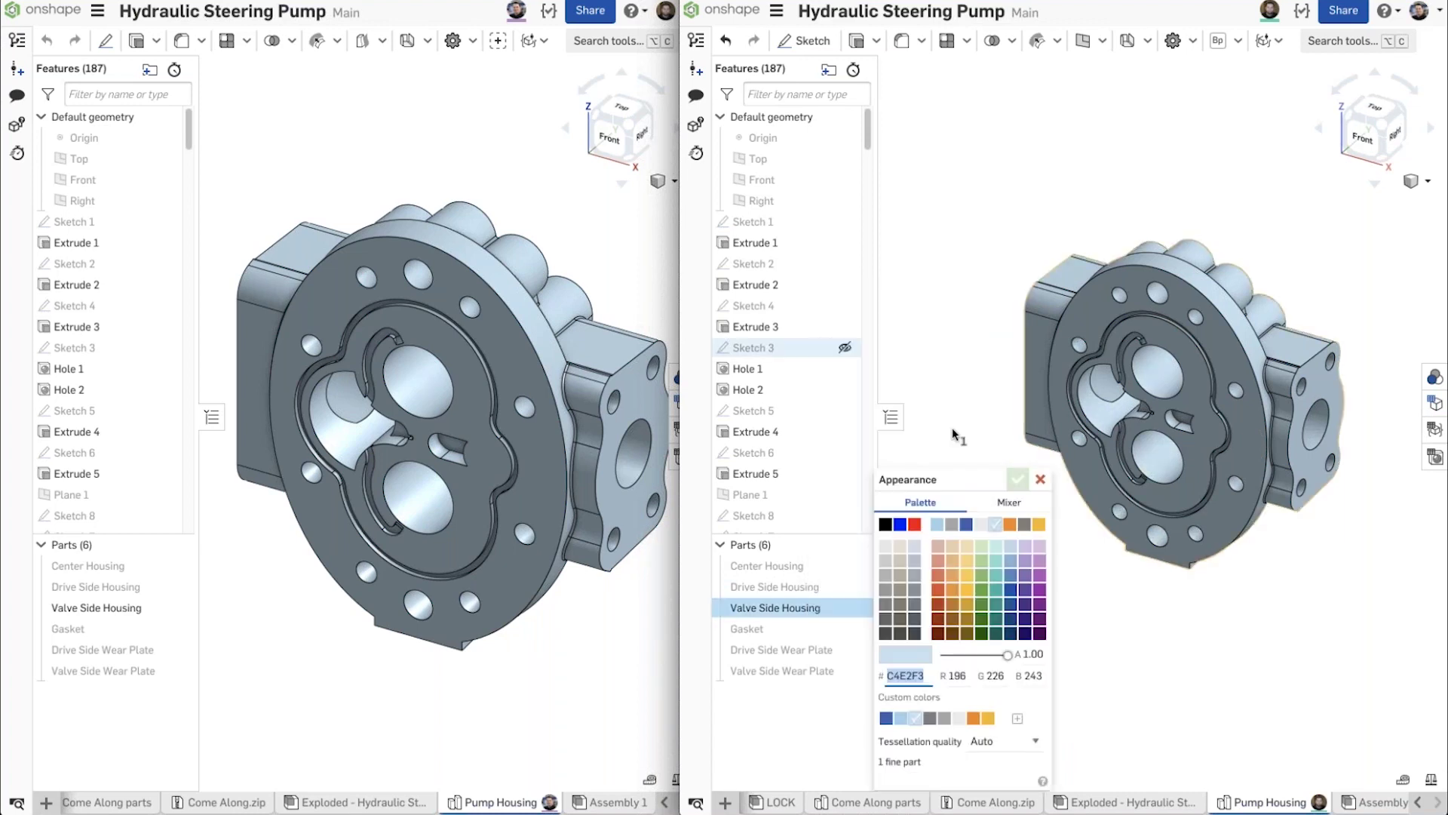
click(971, 524)
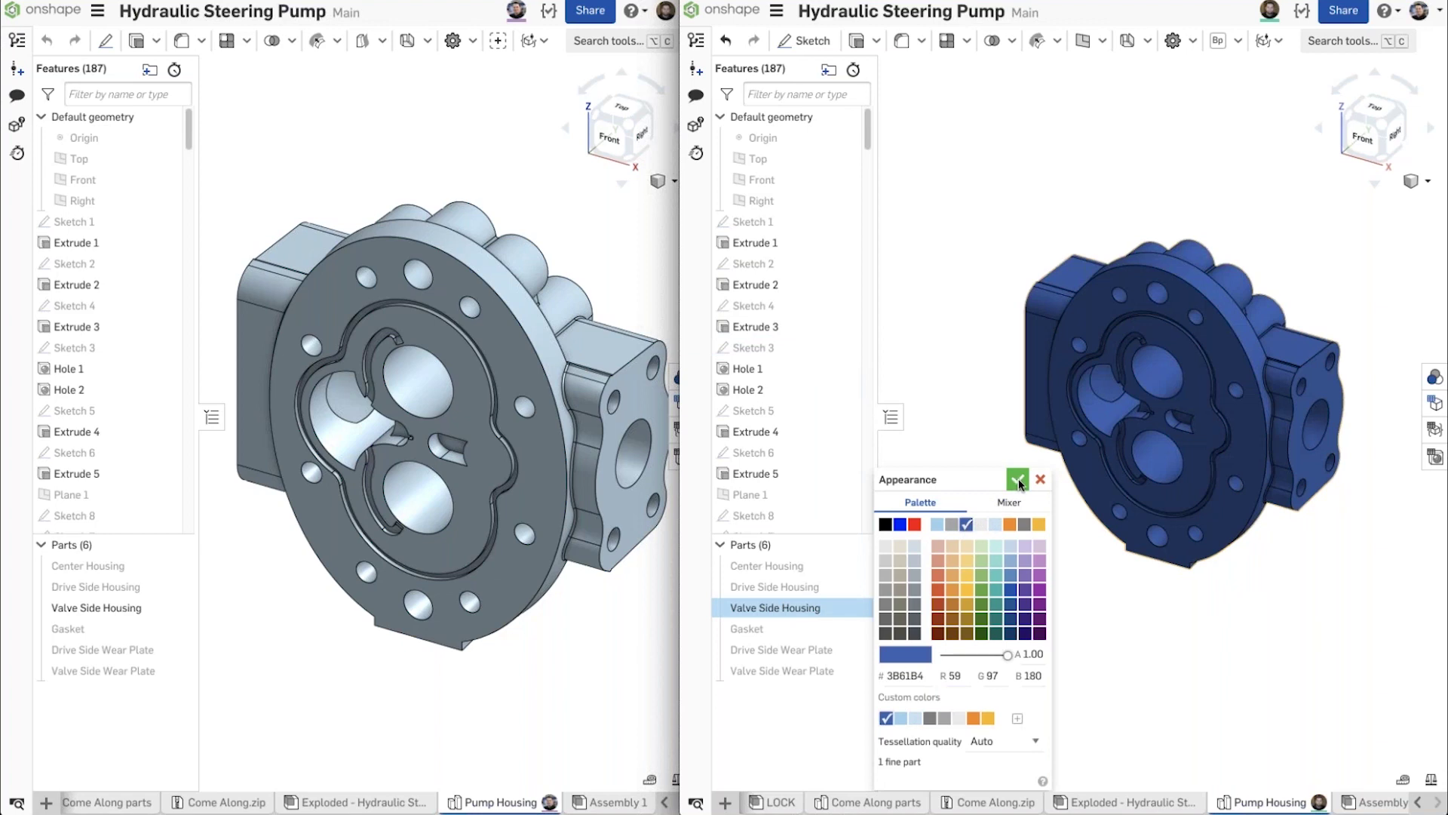
click(1019, 482)
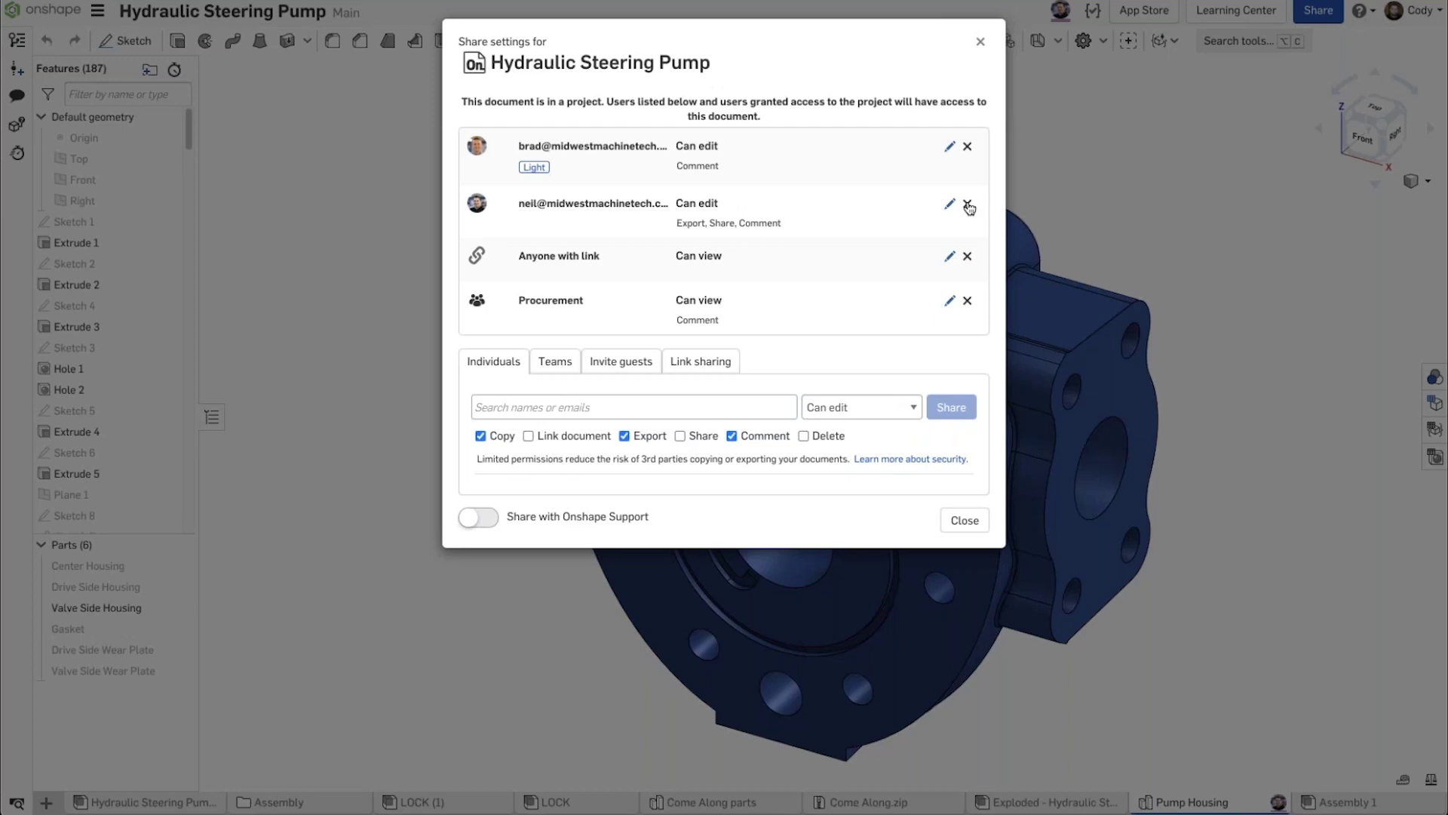
- Remove the colleague's row from the pump document's share list
click(968, 206)
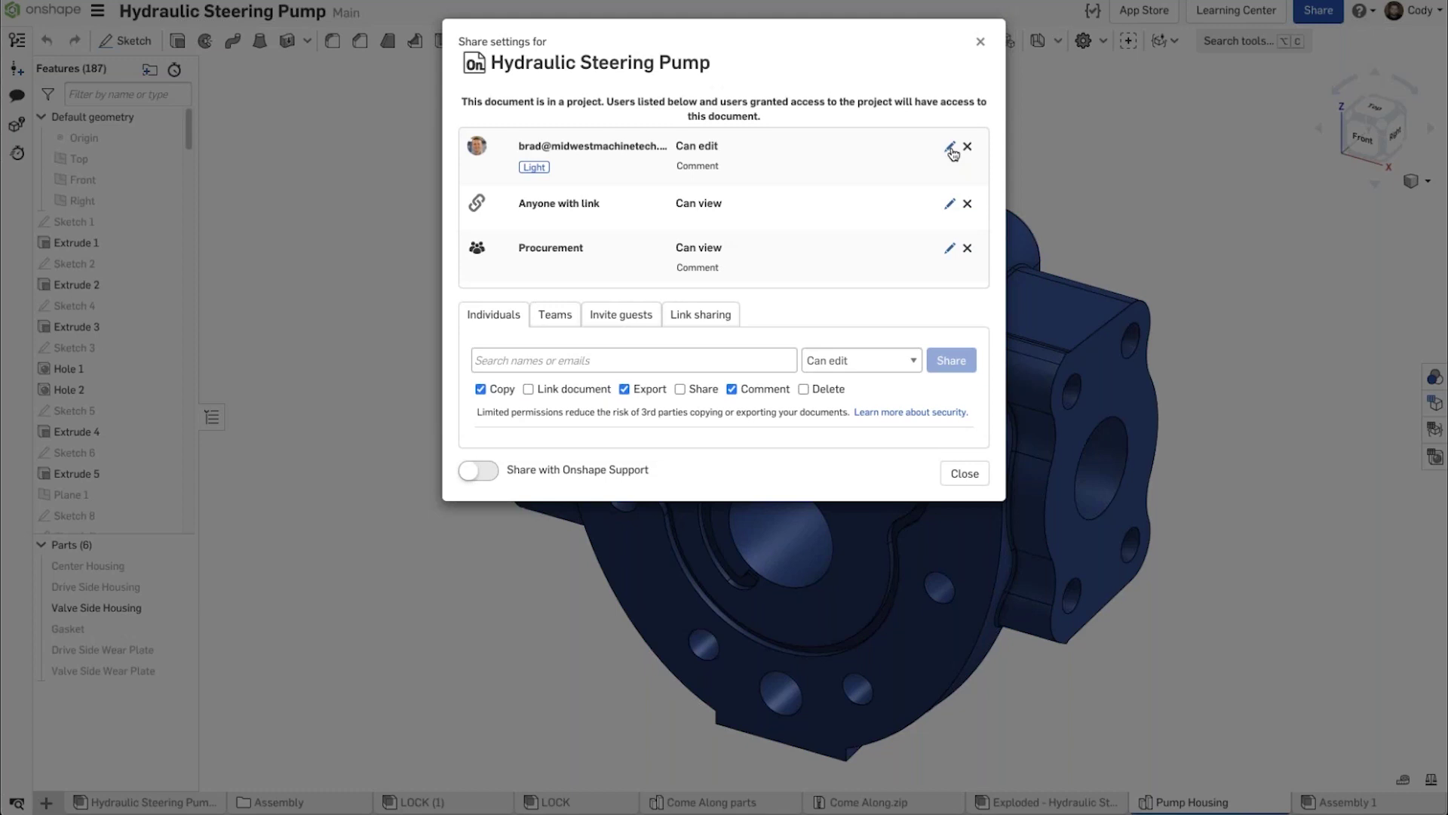
- Close the Share settings dialog to return to the Pump Housing Part Studio
click(973, 476)
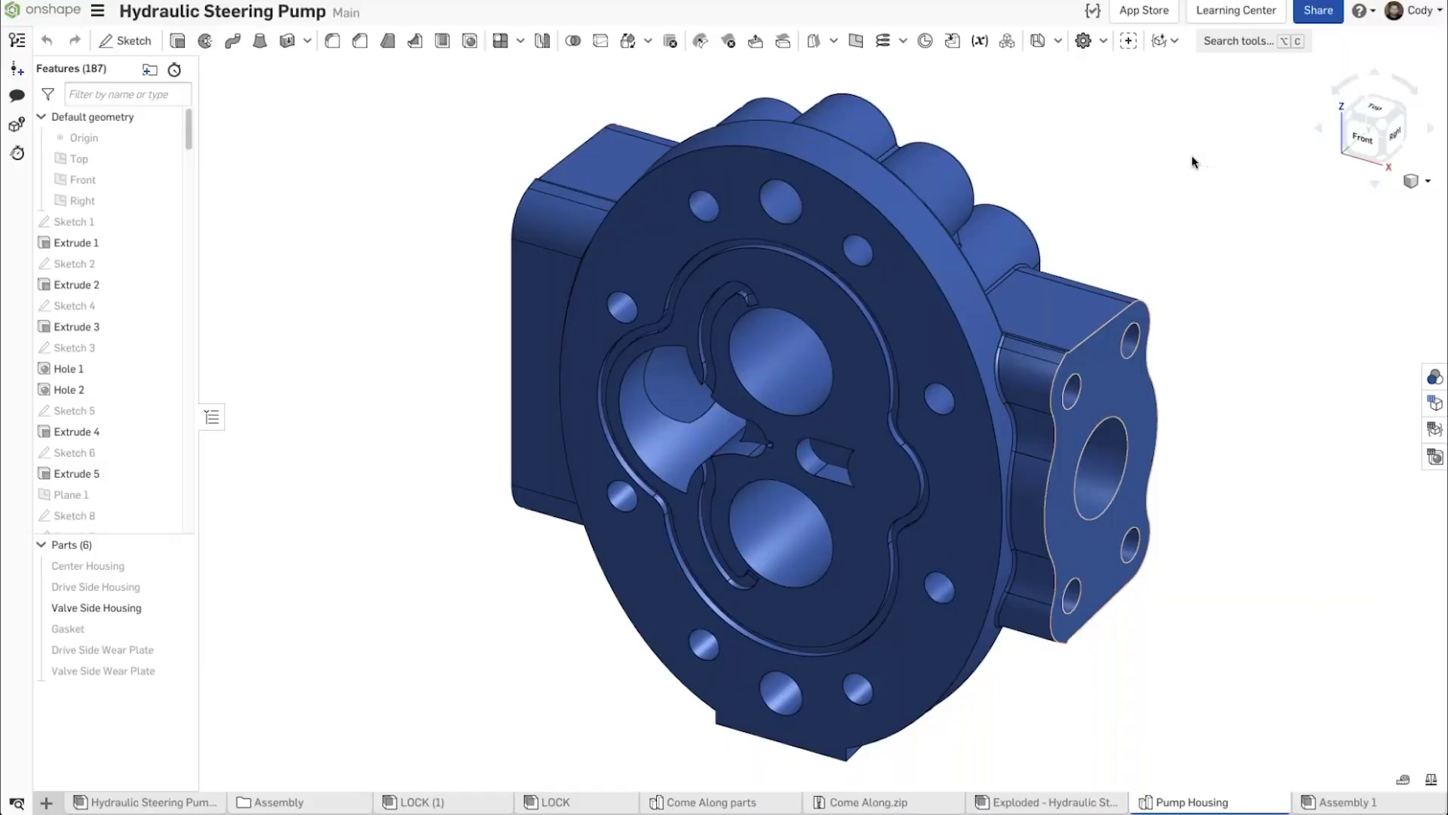